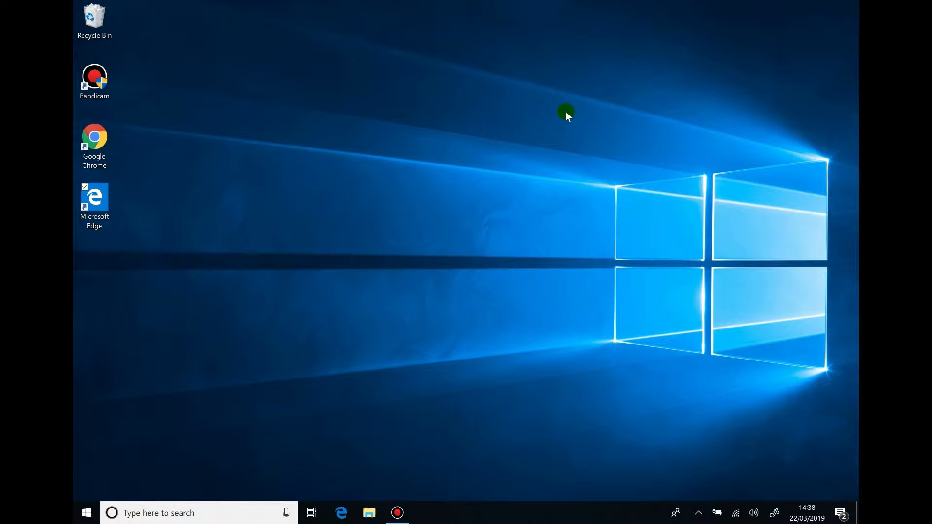
# In Edge, load the cPanel Webmail login page at server.thewebdesignergroup.com:2096
pyautogui.click(341, 514)
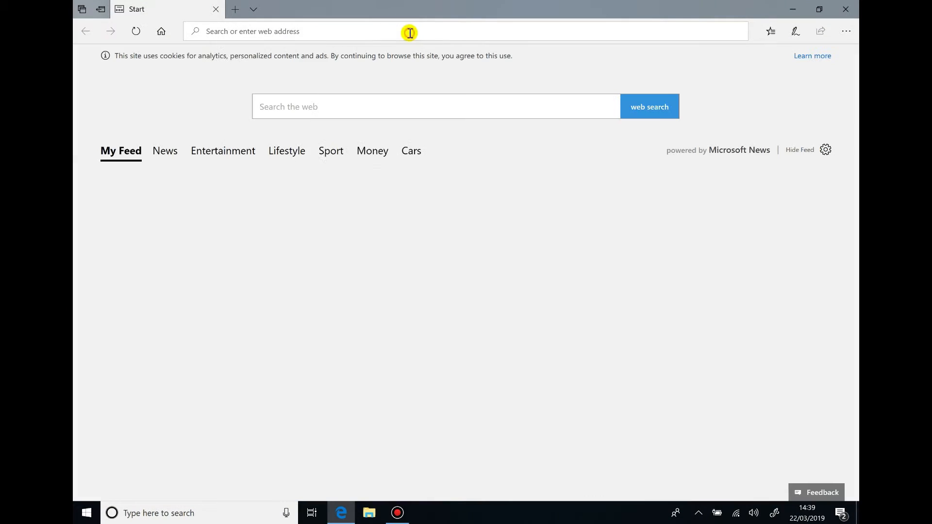
pyautogui.write('se')
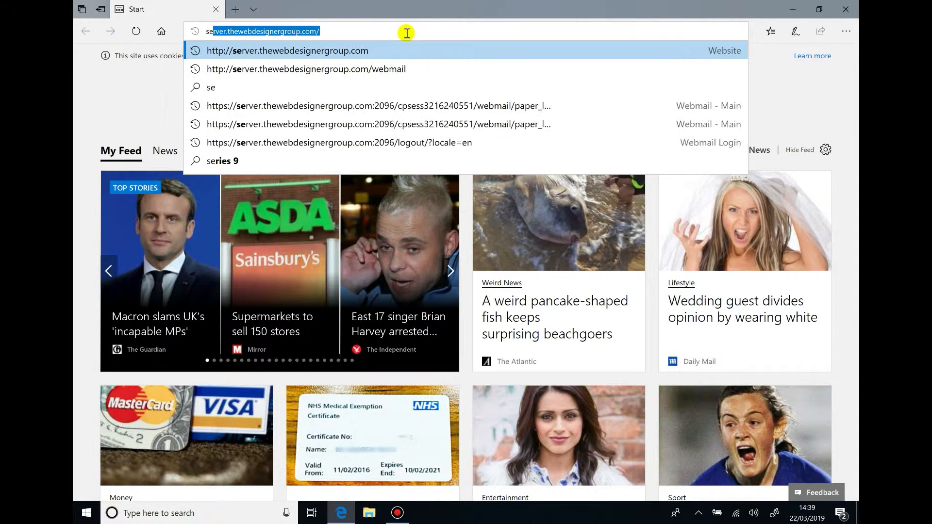
pyautogui.press('End')
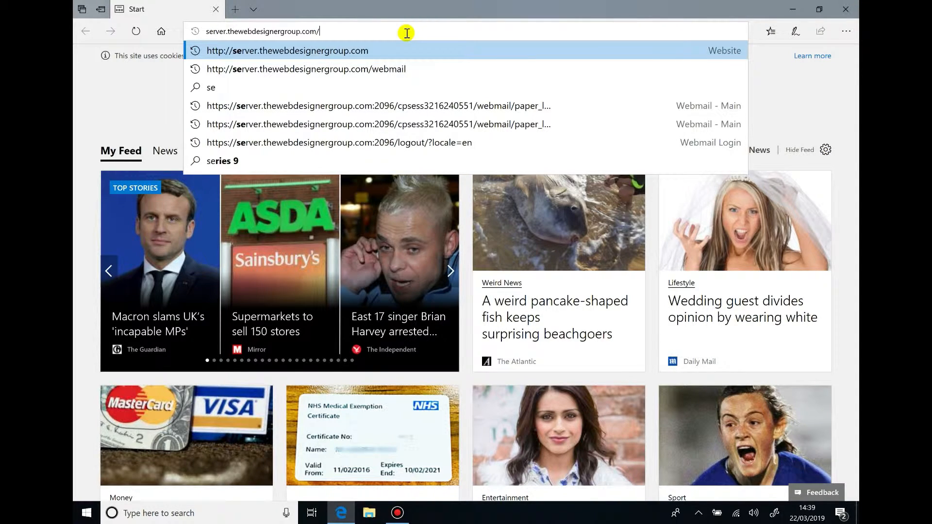
pyautogui.click(394, 69)
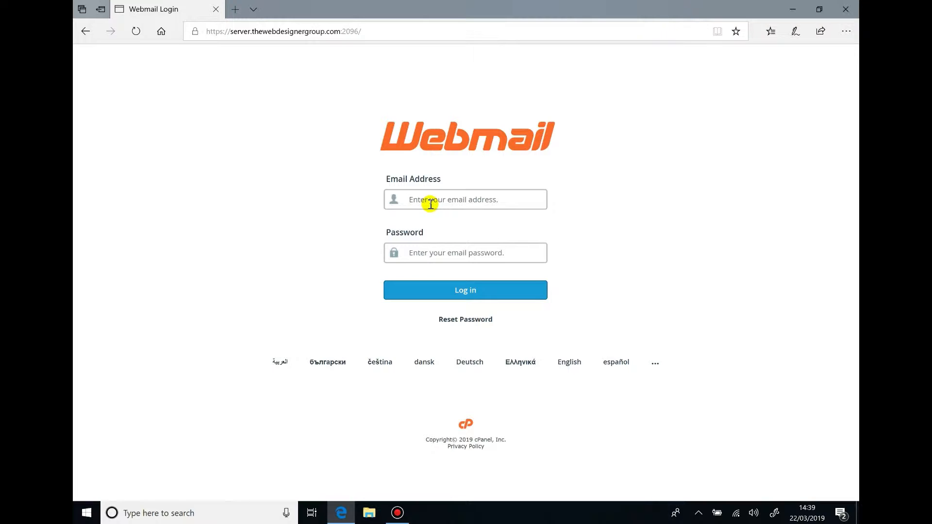
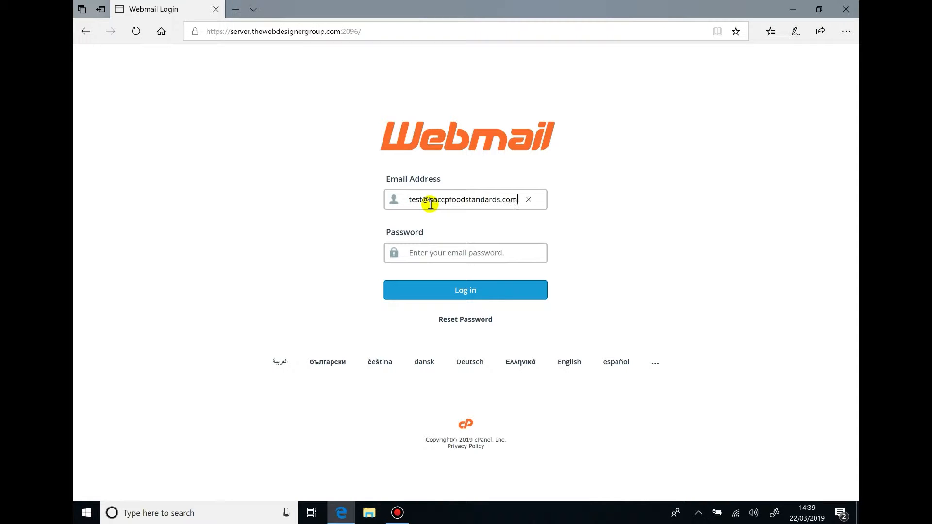
# Sign in to cPanel Webmail with the test account's e-mail address and password, checking the password first
pyautogui.click(453, 250)
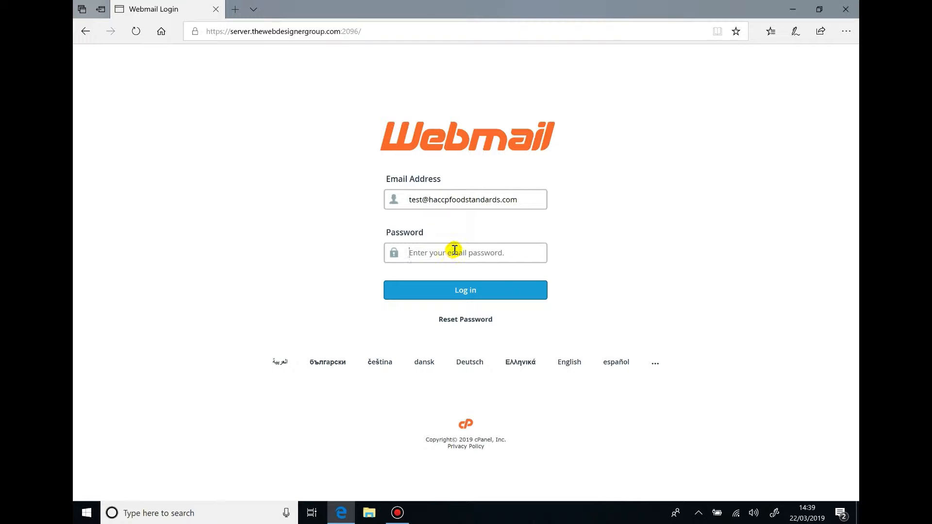
pyautogui.write('•')
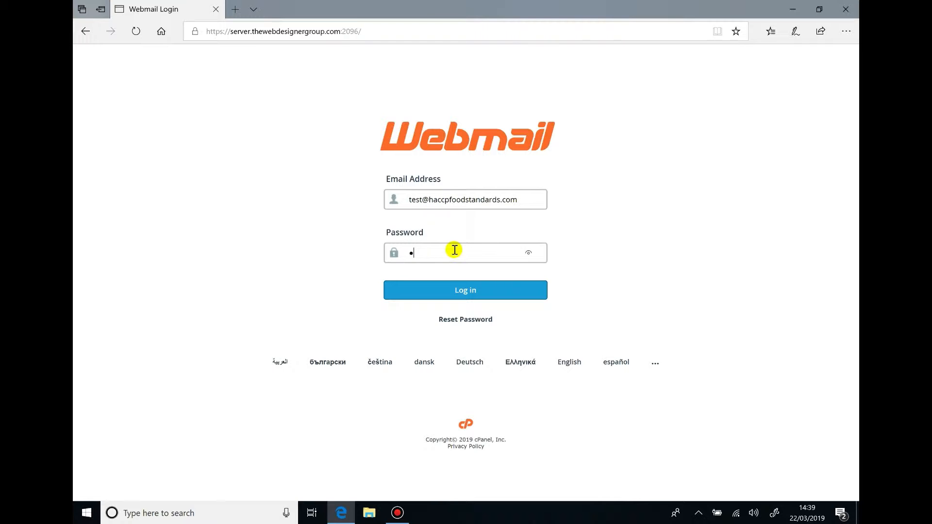
pyautogui.write('•••••••••••')
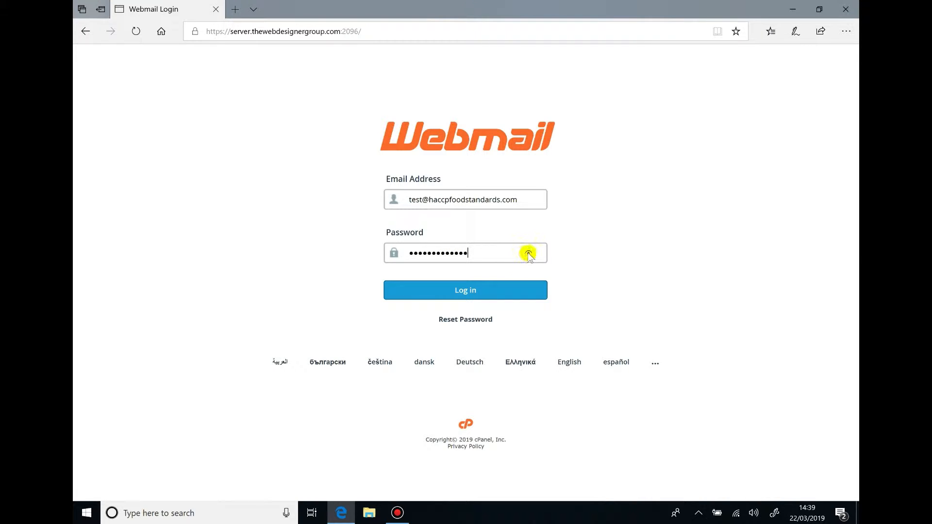
pyautogui.click(529, 254)
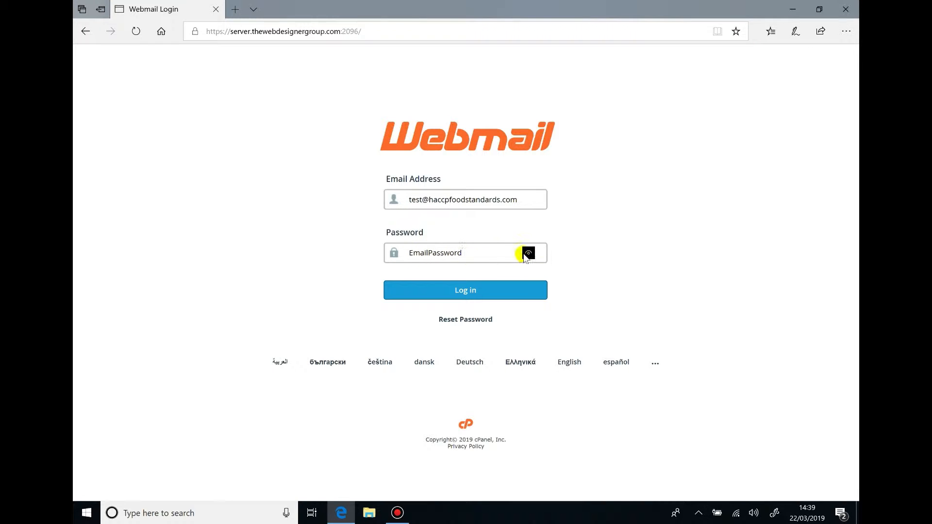
pyautogui.click(469, 290)
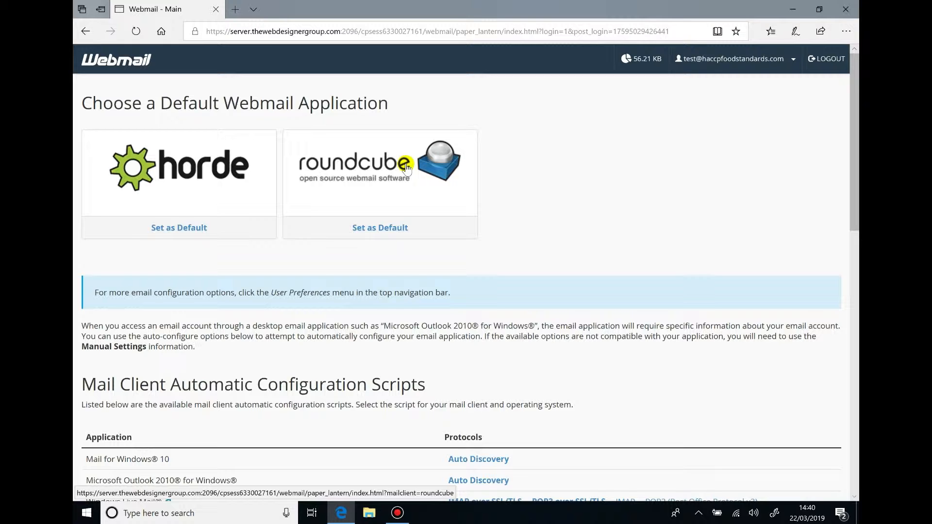
# Open the Horde mailbox, then switch the webmail app to Roundcube
pyautogui.click(199, 173)
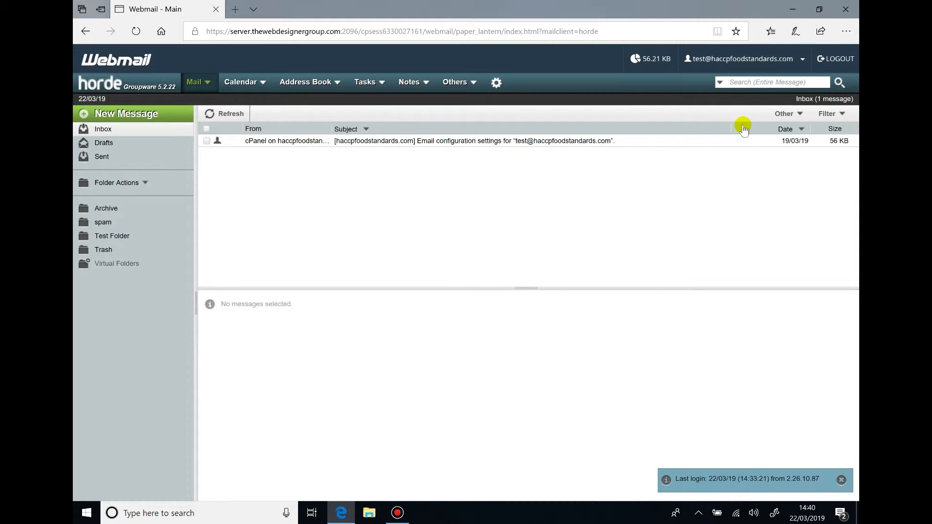
pyautogui.click(789, 61)
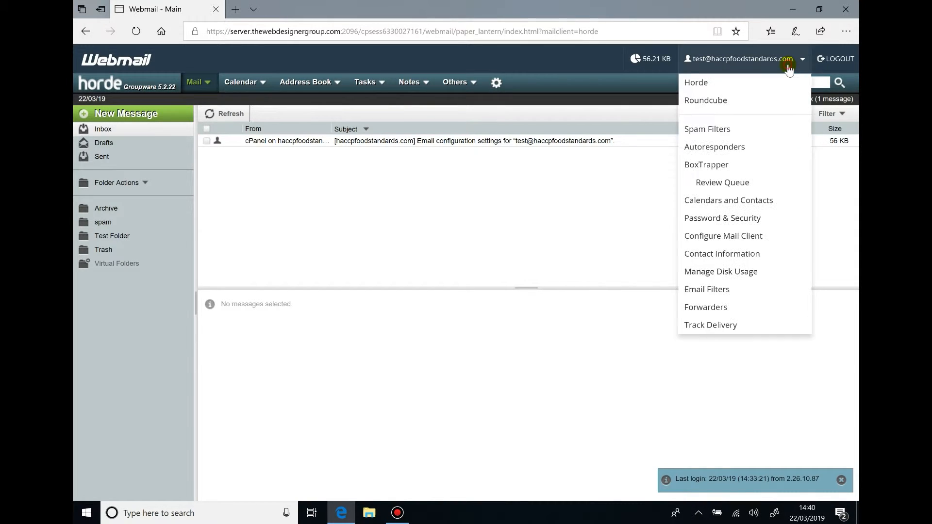
pyautogui.click(719, 102)
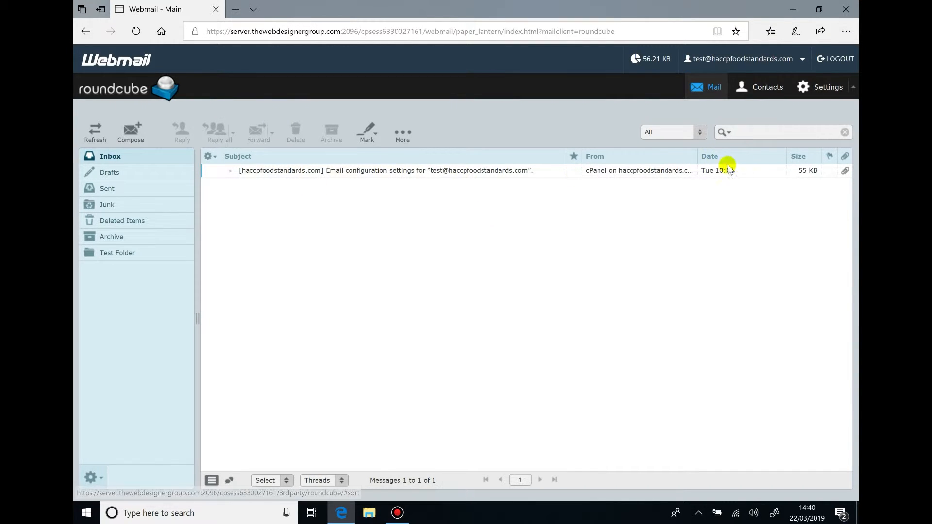
# Set Displaying Messages to always show remote inline images and save the setting
pyautogui.click(828, 97)
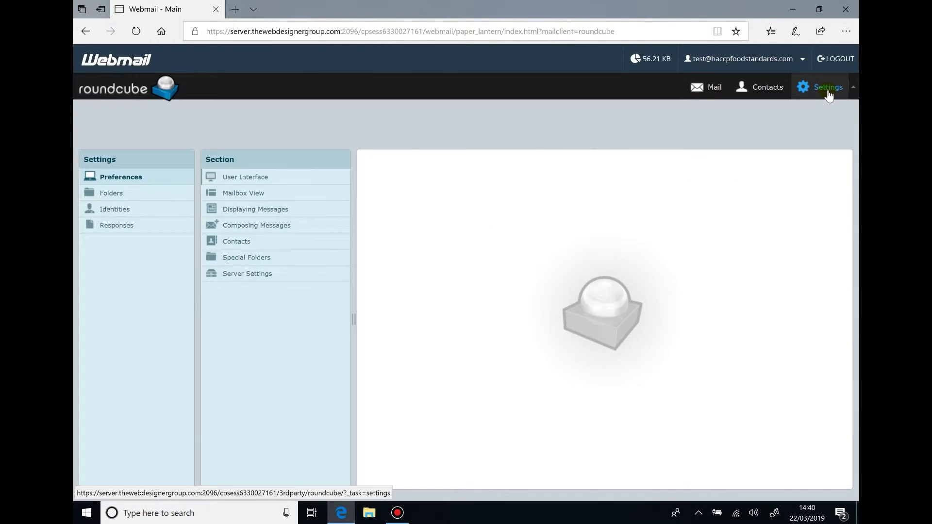
pyautogui.click(261, 177)
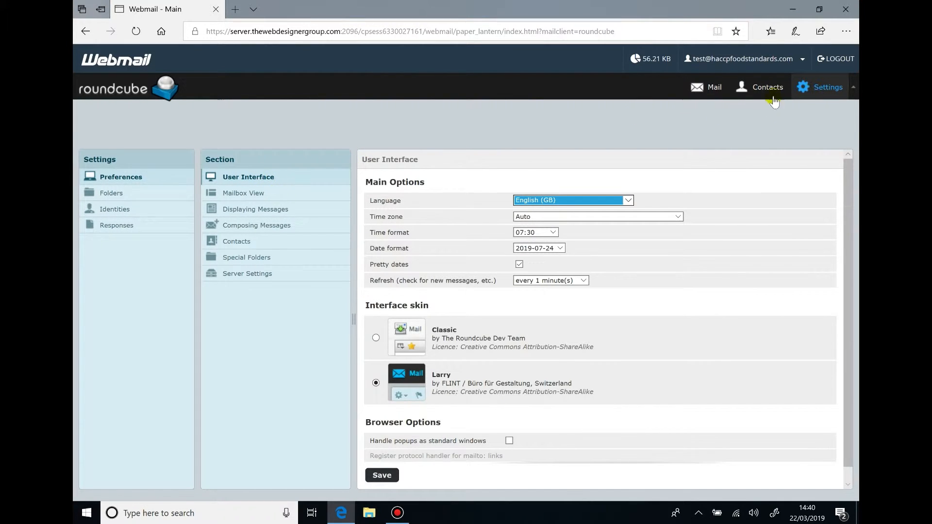
pyautogui.click(270, 196)
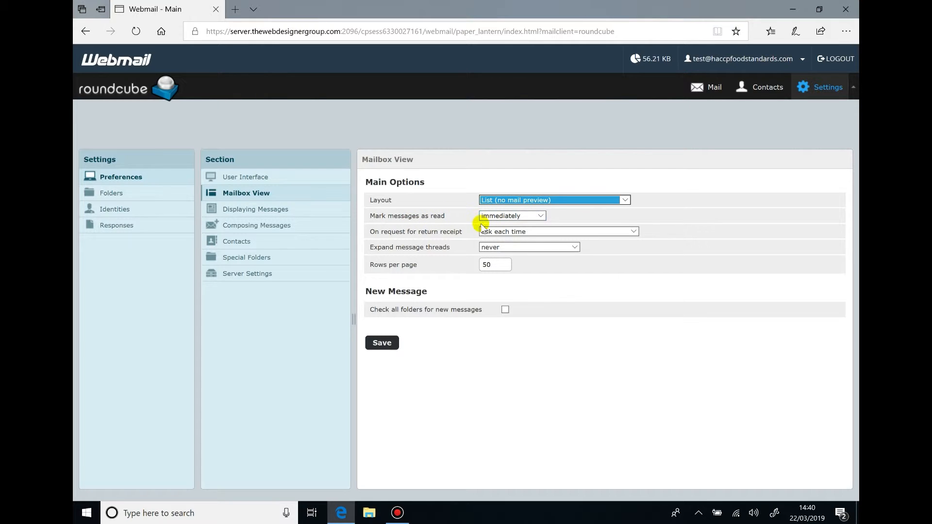
pyautogui.click(291, 211)
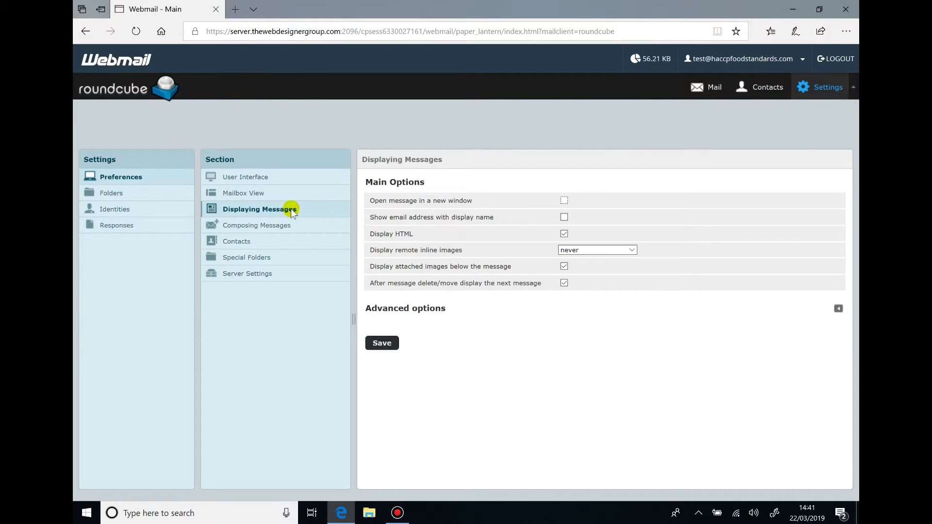
pyautogui.click(577, 251)
pyautogui.click(578, 264)
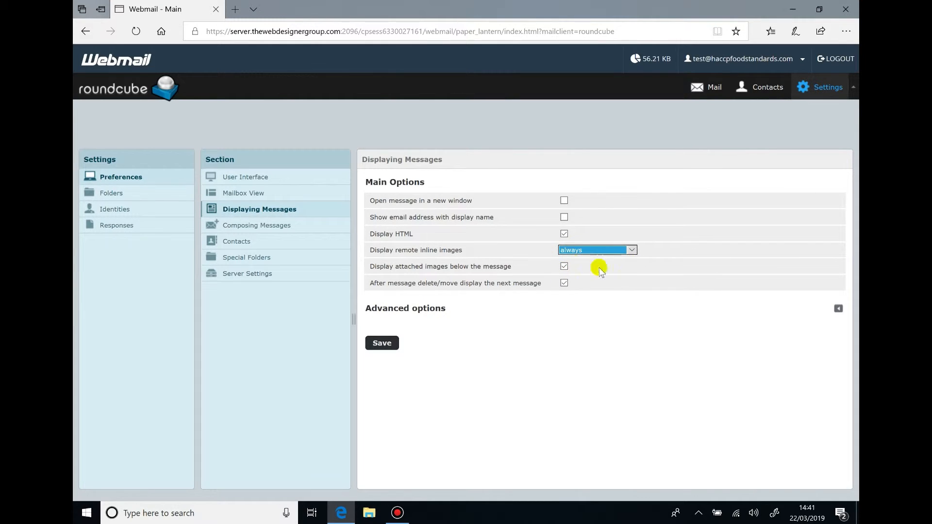
pyautogui.click(379, 344)
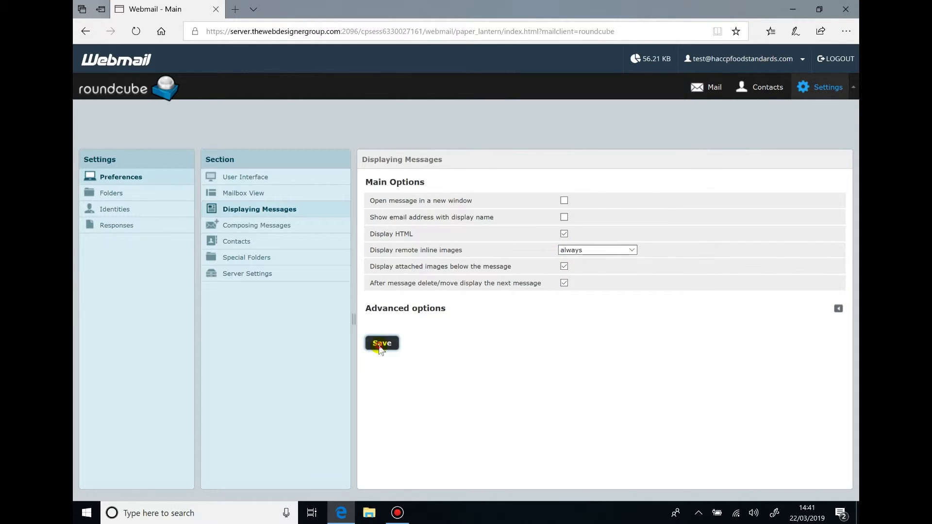
# Bring up the Folders settings listing Inbox through Test Folder
pyautogui.click(267, 225)
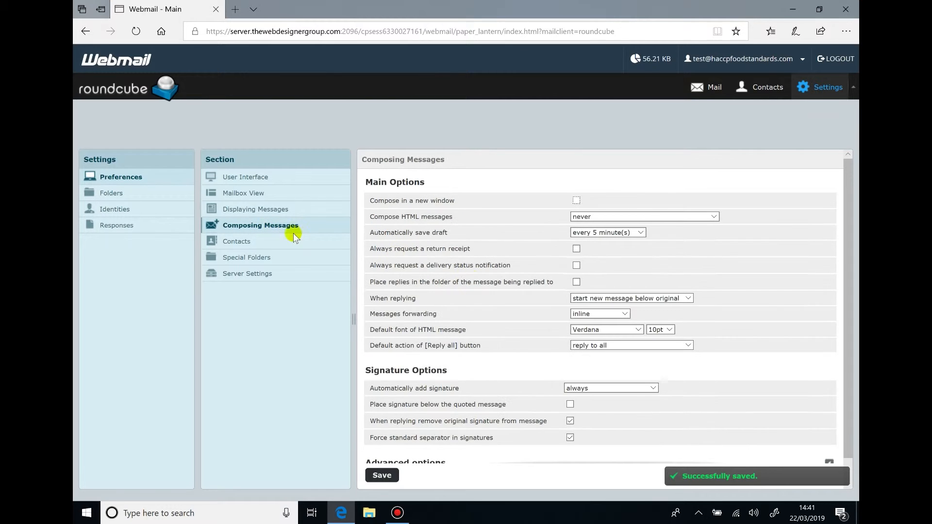
pyautogui.scroll(-1, 539, 328)
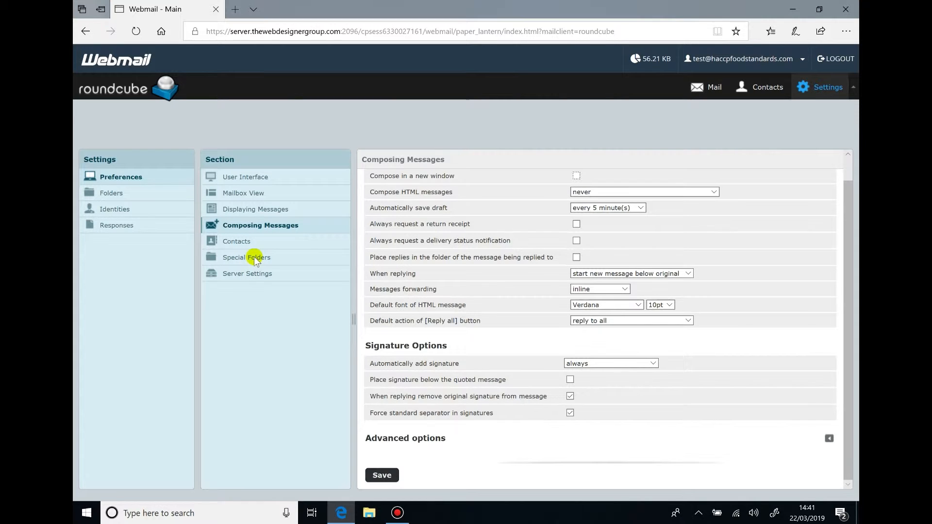
pyautogui.click(126, 198)
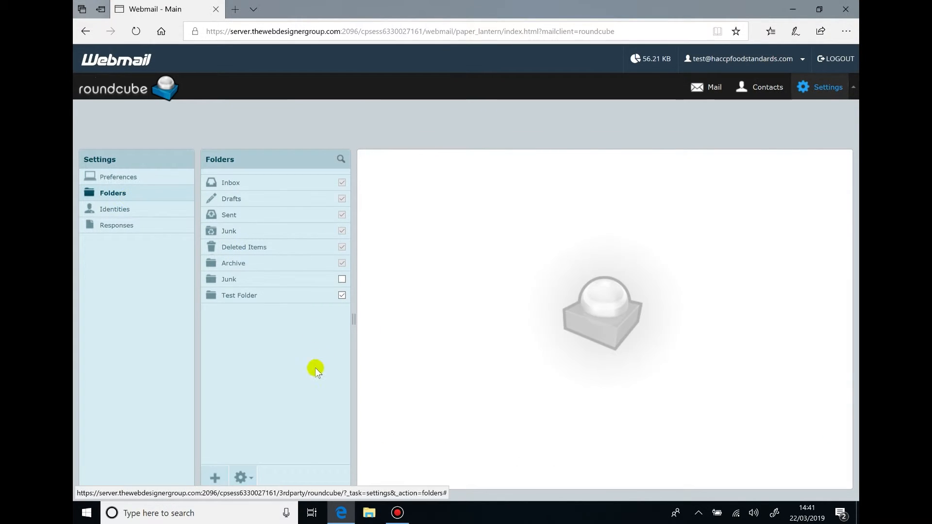
# Create and save the folder 'The Web Designer Group', then open it in Mail
pyautogui.click(215, 478)
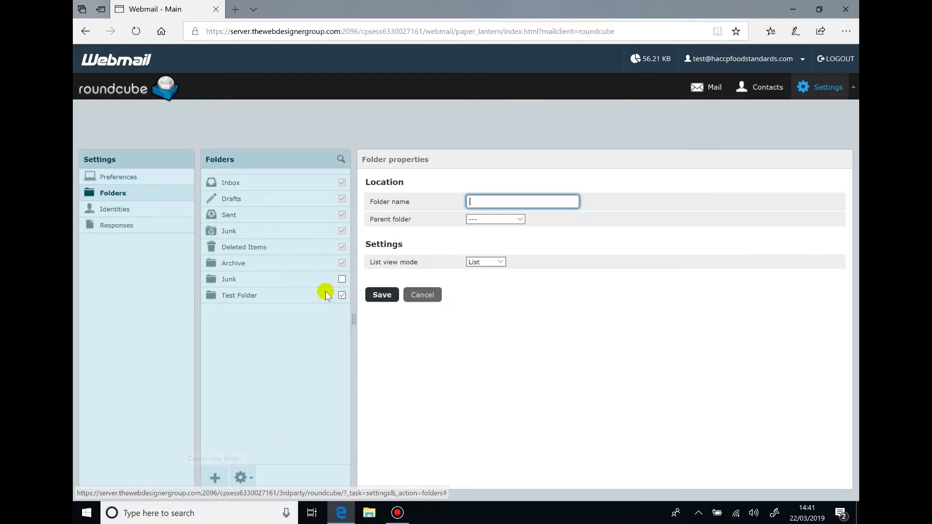
pyautogui.write('The Web')
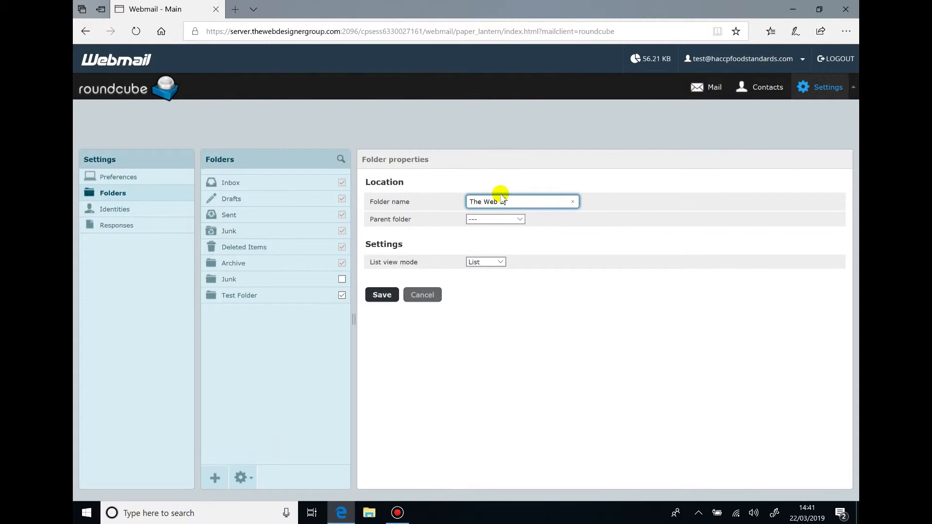
pyautogui.write(' Designer Group')
pyautogui.click(381, 293)
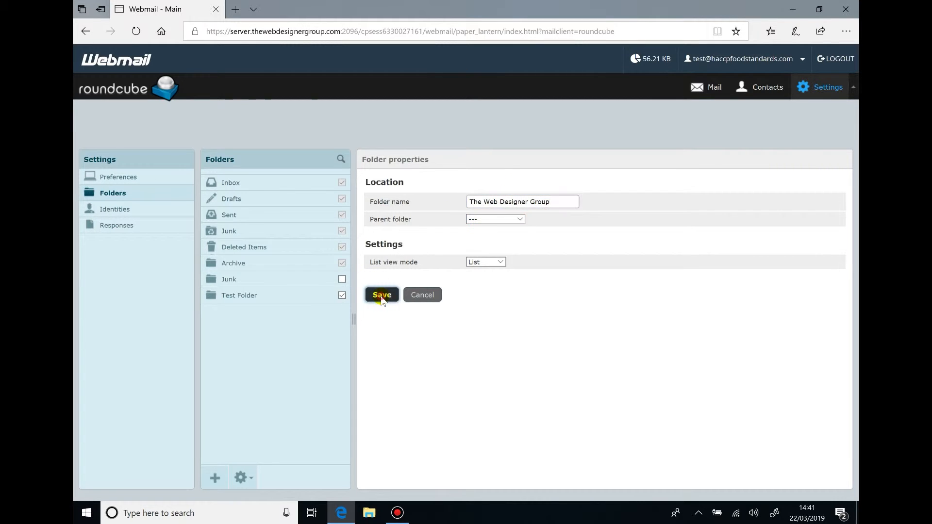
pyautogui.click(706, 92)
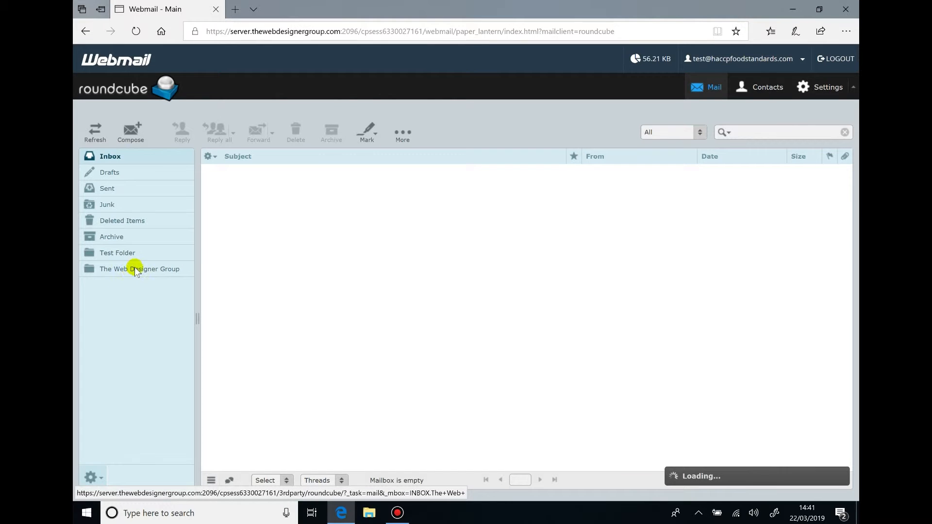
pyautogui.click(141, 270)
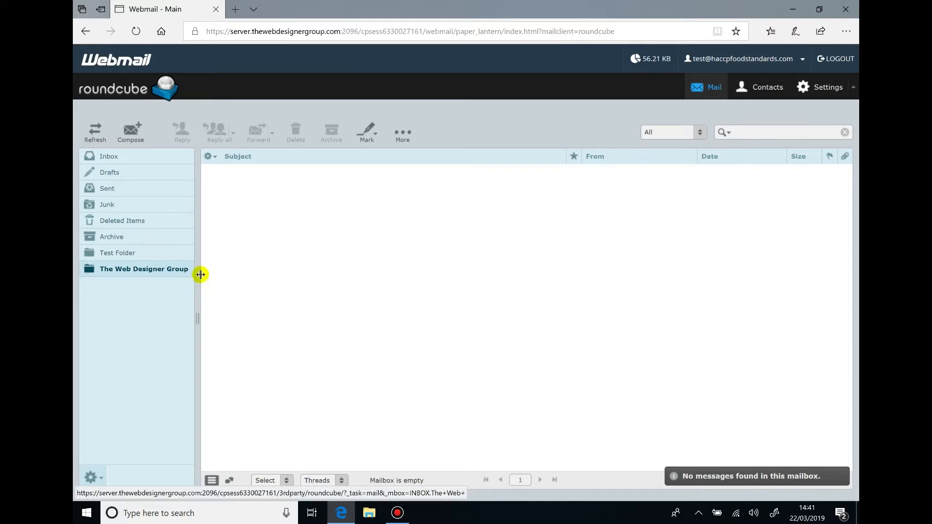
# Compose a new email to the recipient with subject 'Test Subject' and switch the editor to HTML
pyautogui.click(124, 158)
pyautogui.click(138, 135)
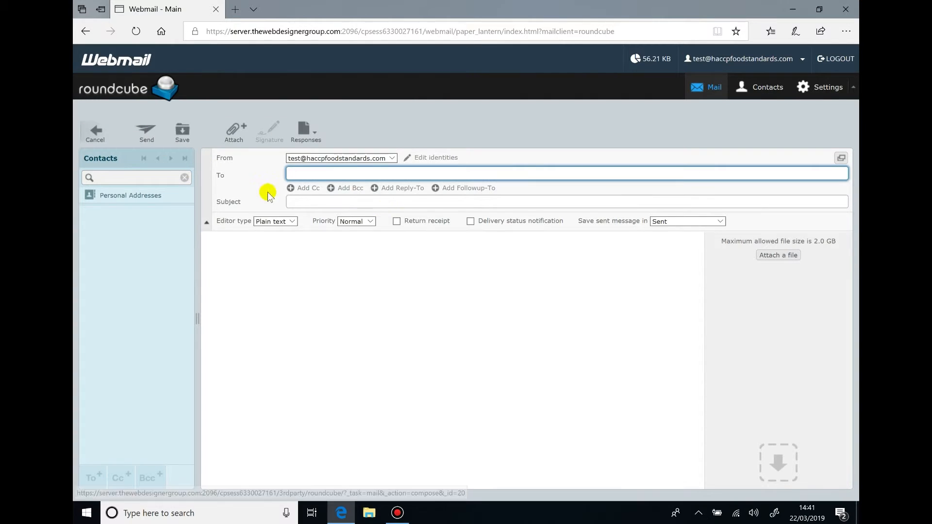
pyautogui.click(302, 174)
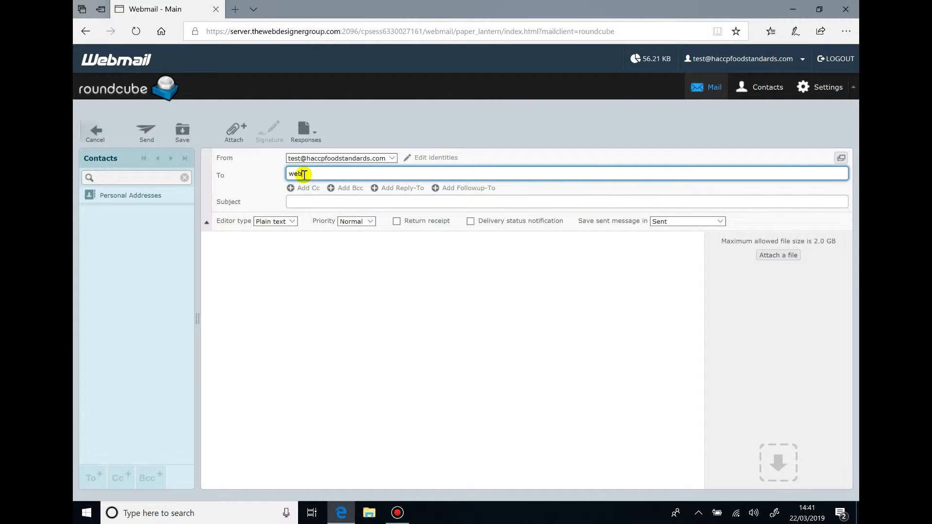
pyautogui.click(350, 203)
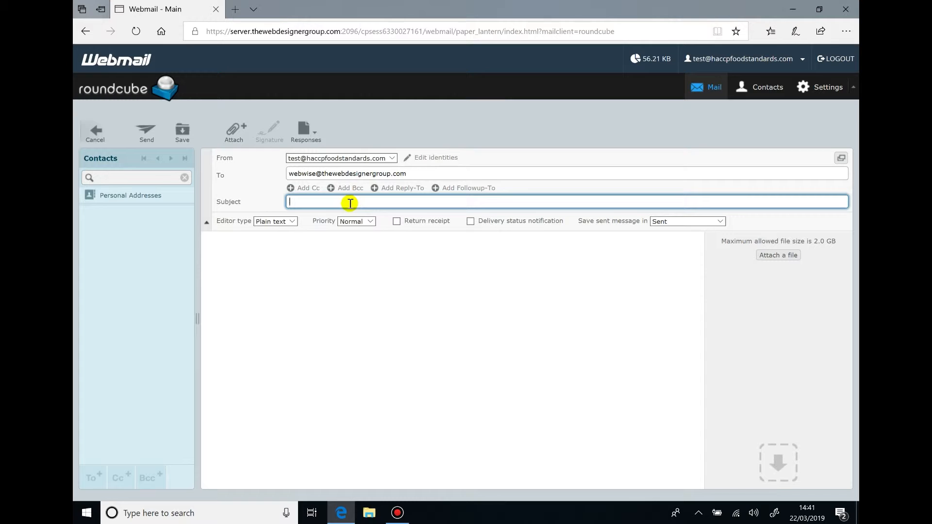
pyautogui.write('Test Subkj')
pyautogui.write('jec')
pyautogui.click(259, 270)
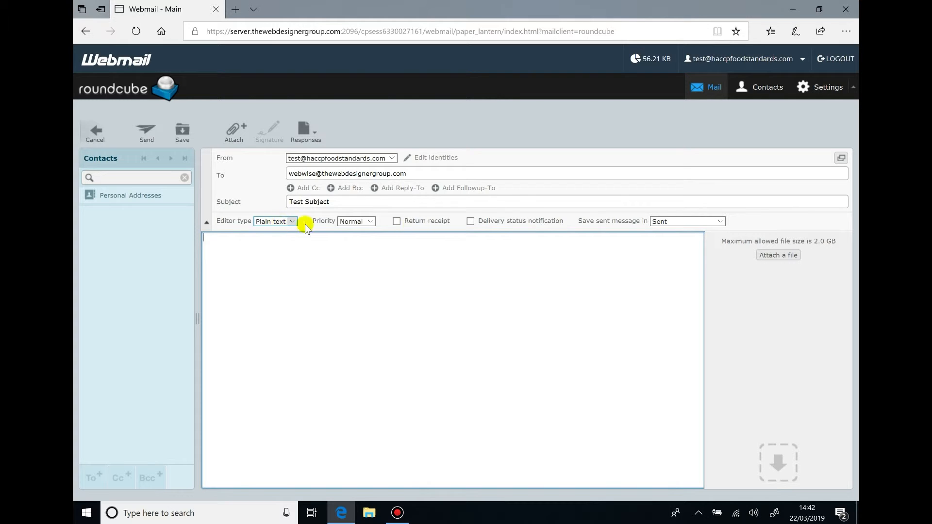
pyautogui.click(276, 221)
pyautogui.click(271, 214)
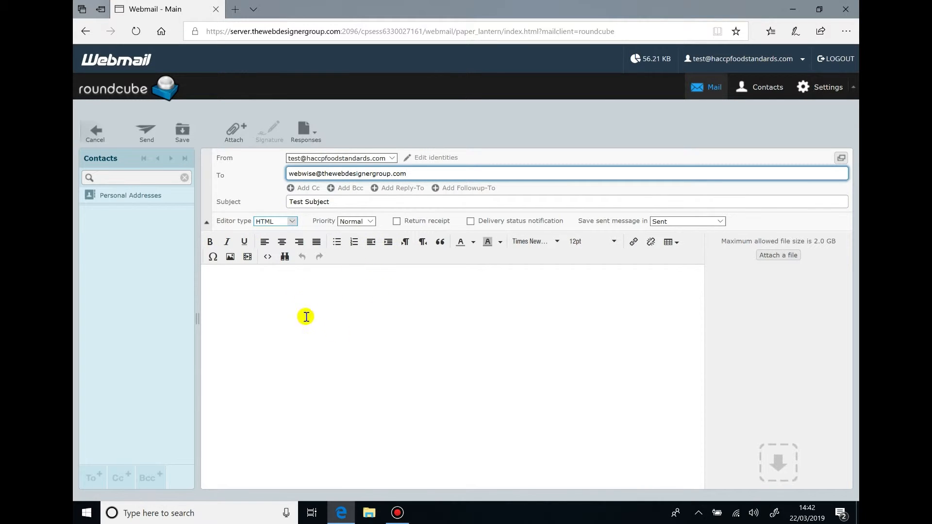
# Type 'Hi this is just a test email.' with 'Kind Regards' sign-off and bold 'The Support Team'
pyautogui.click(323, 300)
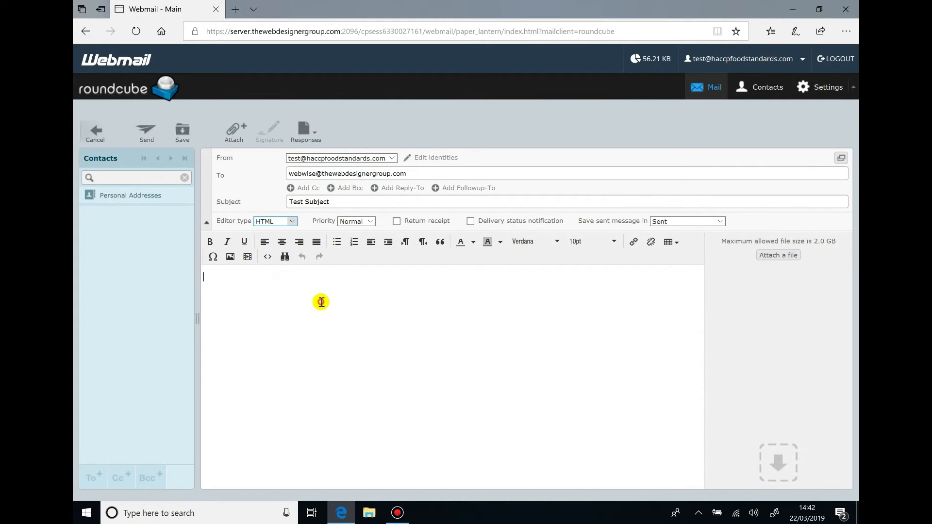
pyautogui.write('H')
pyautogui.write('this is just a test email.')
pyautogui.press('Return')
pyautogui.press('Return')
pyautogui.write('Kind Regards ')
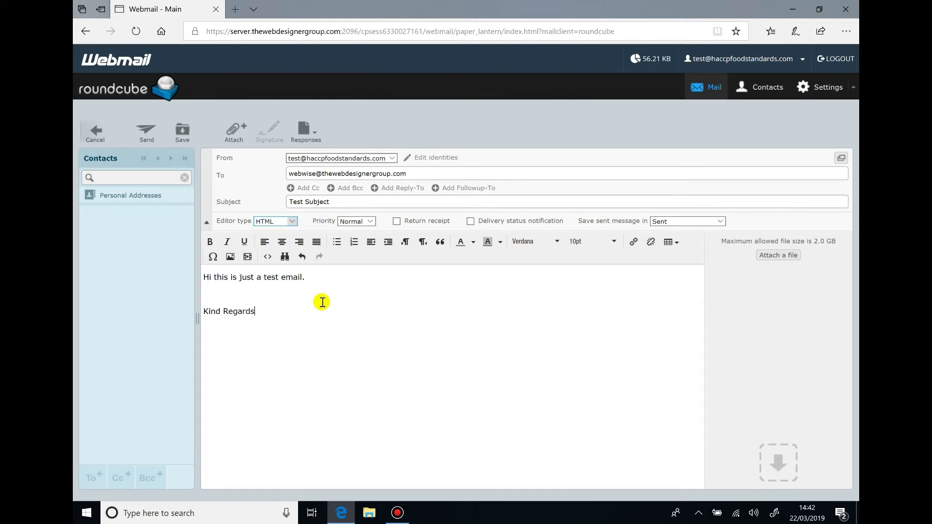
pyautogui.write('The Support Team')
pyautogui.moveTo(287, 334); pyautogui.dragTo(200, 328)
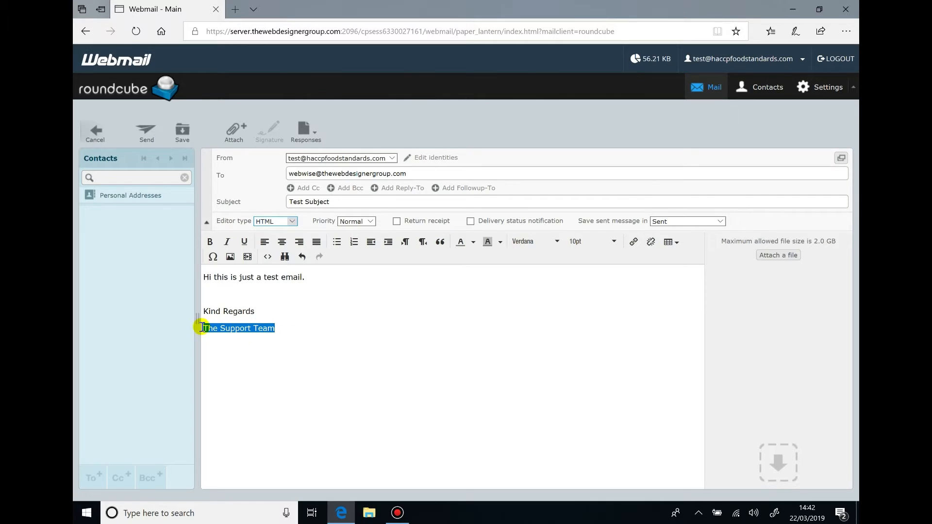
pyautogui.click(209, 242)
pyautogui.click(359, 327)
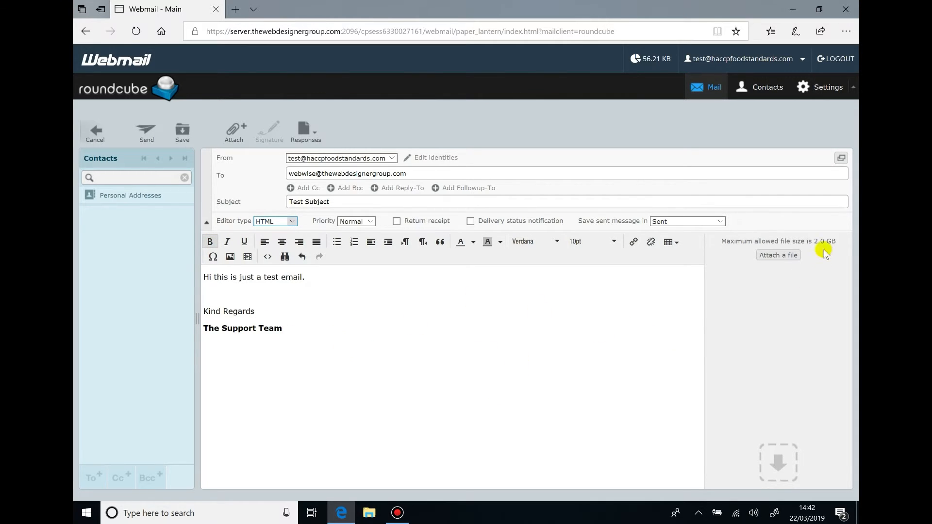
pyautogui.click(780, 258)
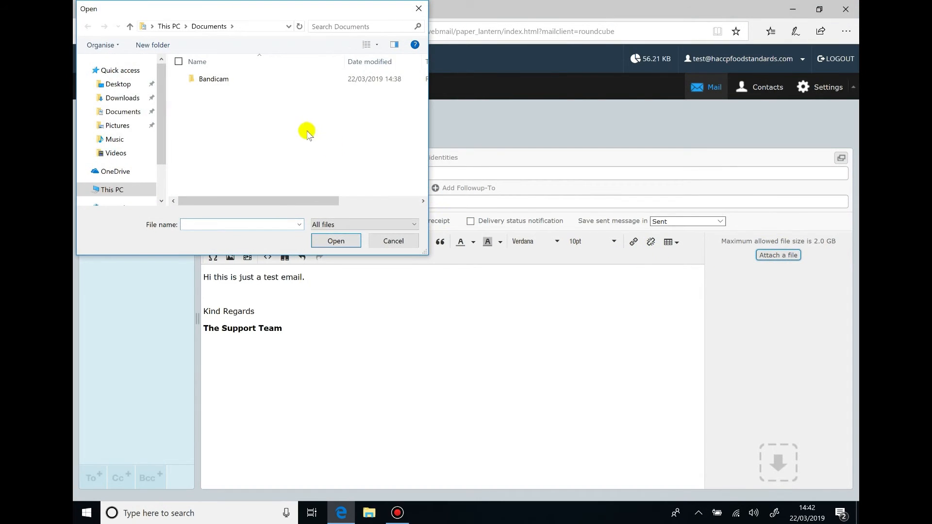
pyautogui.click(393, 241)
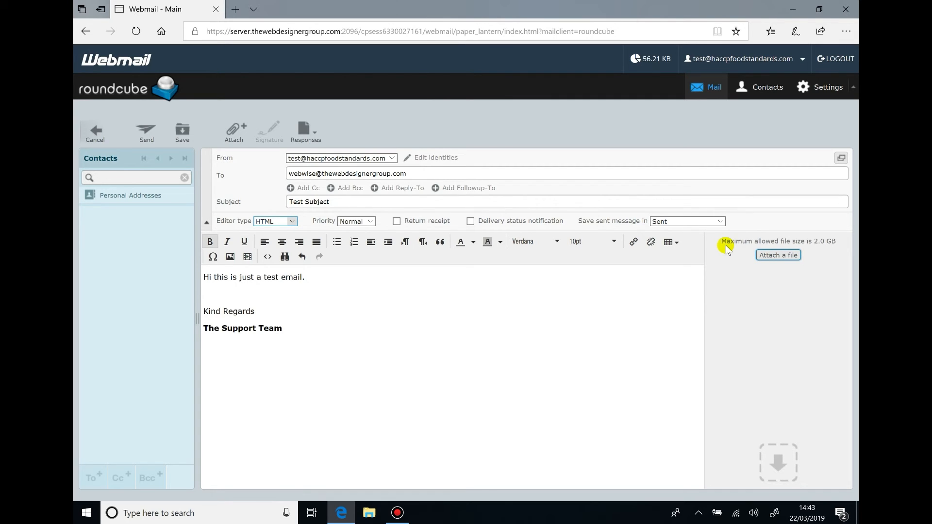
# Send the 'Test Subject' email and open it from Sent to check the bold signature
pyautogui.click(397, 221)
pyautogui.click(397, 221)
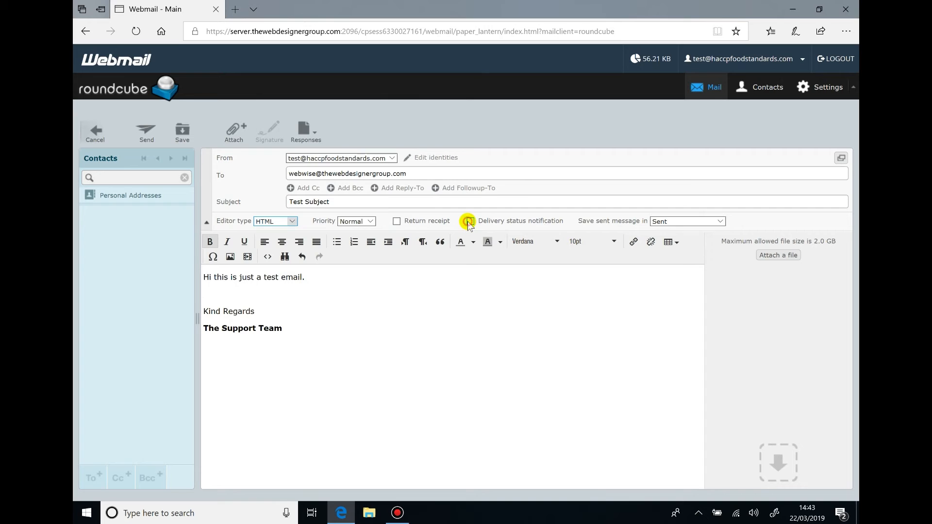
pyautogui.click(148, 133)
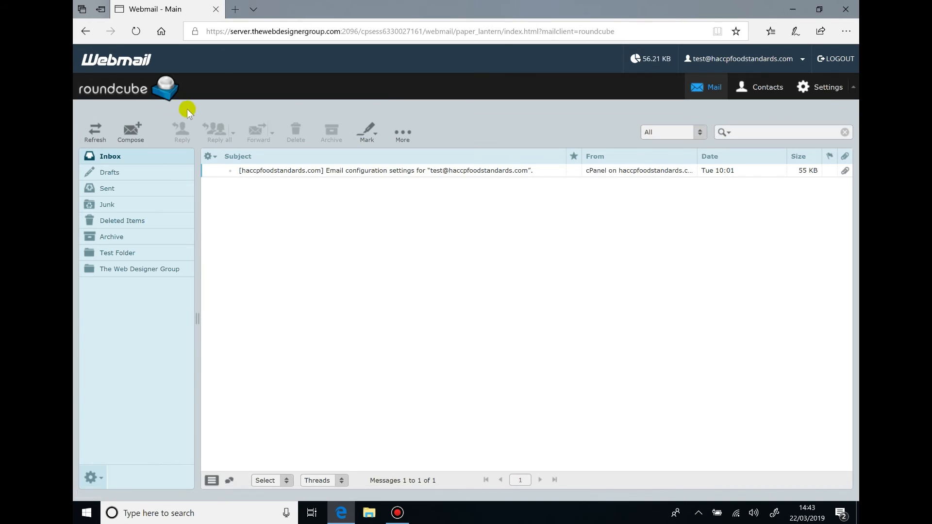
pyautogui.click(159, 188)
pyautogui.click(310, 172)
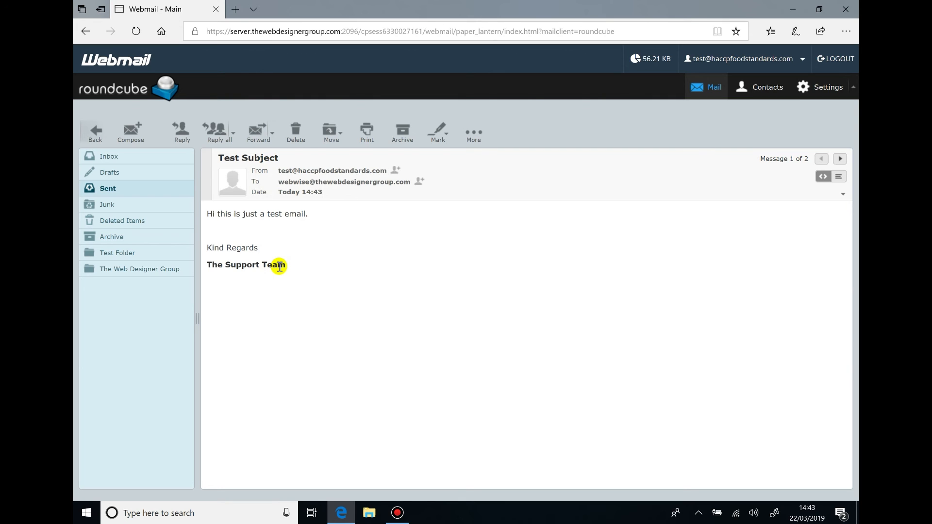
pyautogui.click(397, 513)
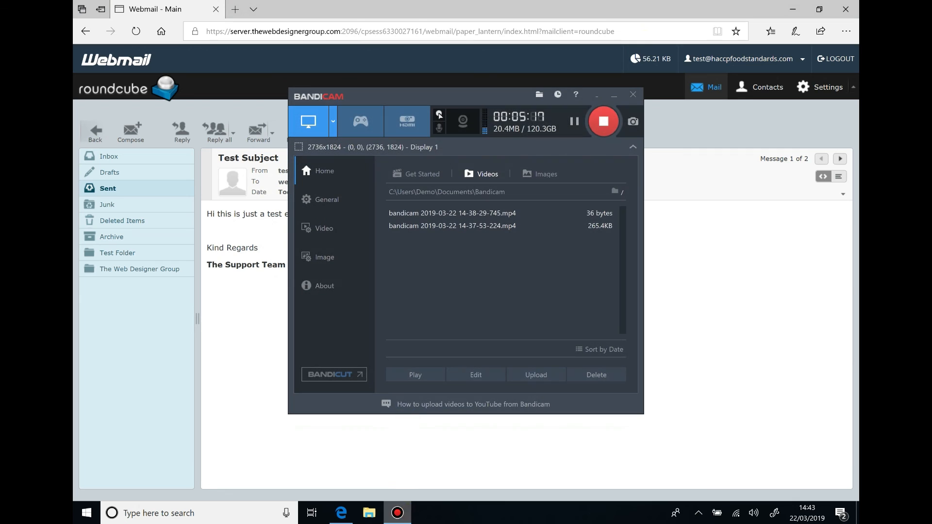